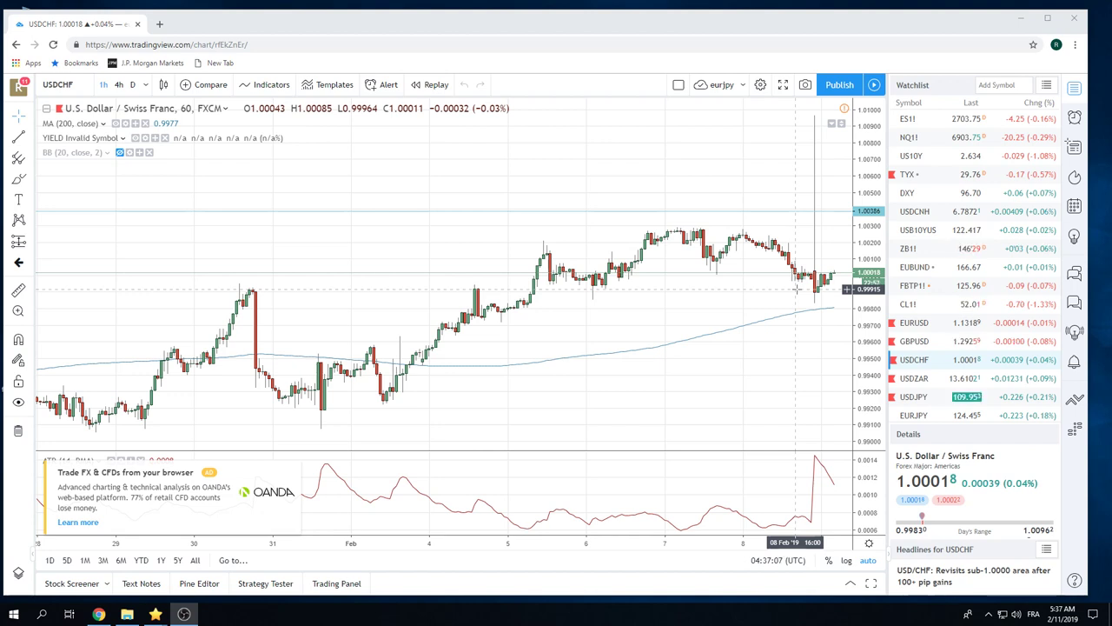
# - Load USDJPY from the watchlist and zoom its hourly chart out to early January–11 February
pyautogui.click(911, 402)
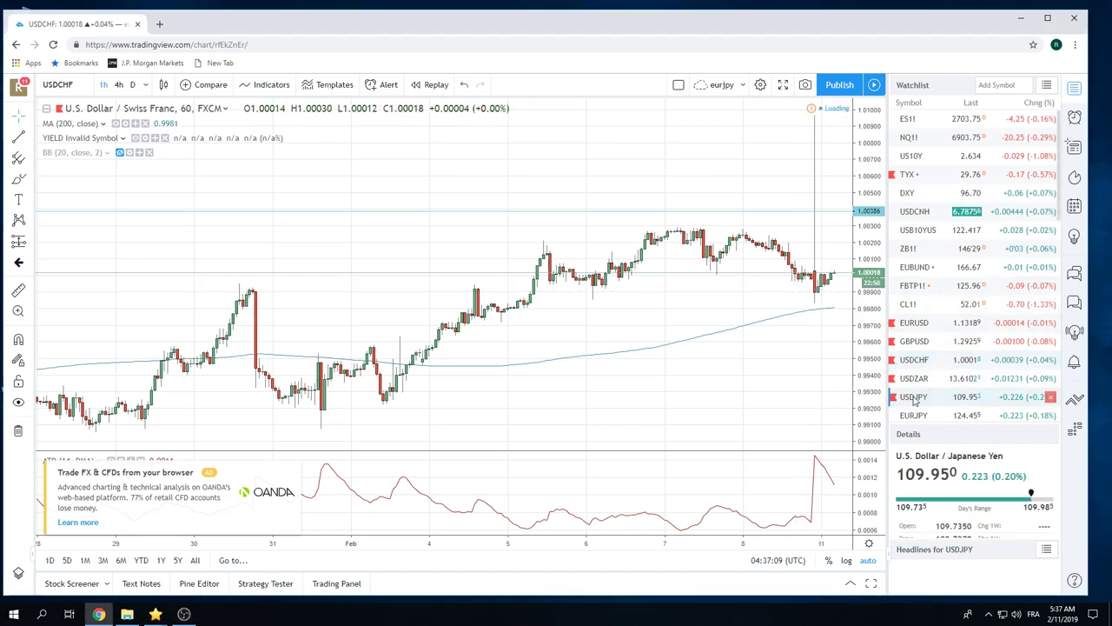
pyautogui.scroll(-5, 632, 324)
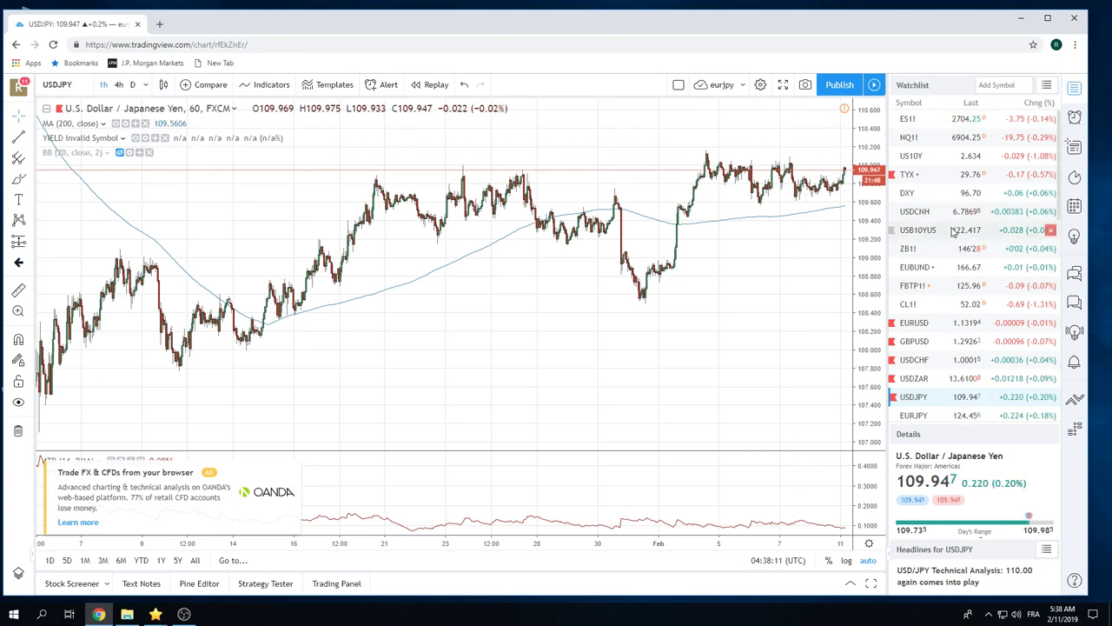
pyautogui.scroll(-1, 951, 231)
# - Review EURJPY on hourly, then daily candles, then load EURUSD from the watchlist
pyautogui.click(906, 370)
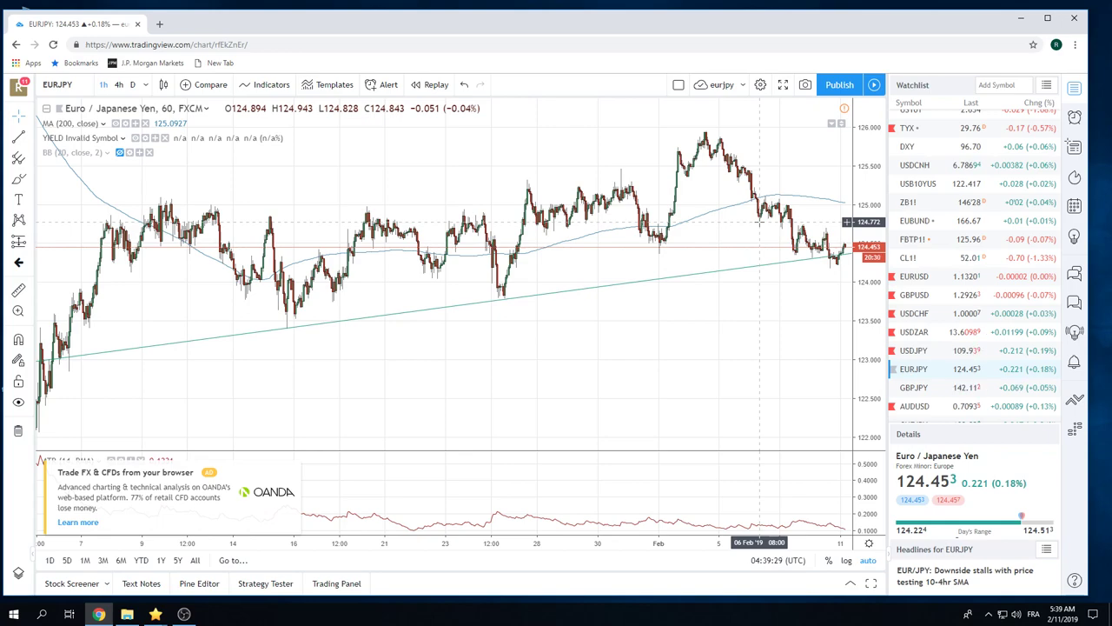
pyautogui.click(132, 85)
pyautogui.scroll(5, 352, 212)
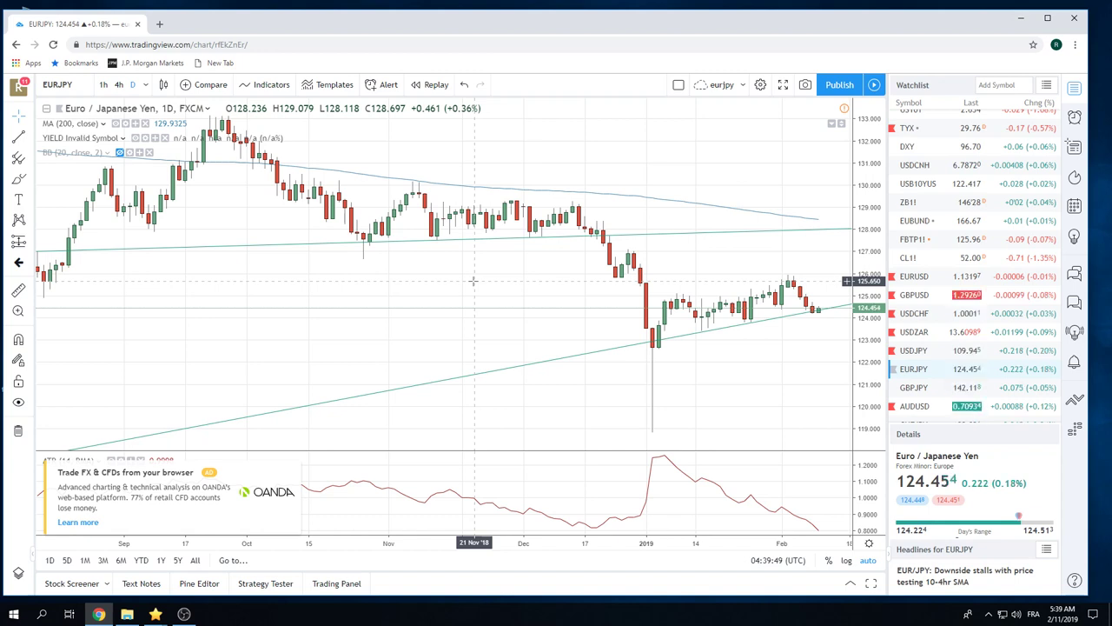
pyautogui.click(910, 277)
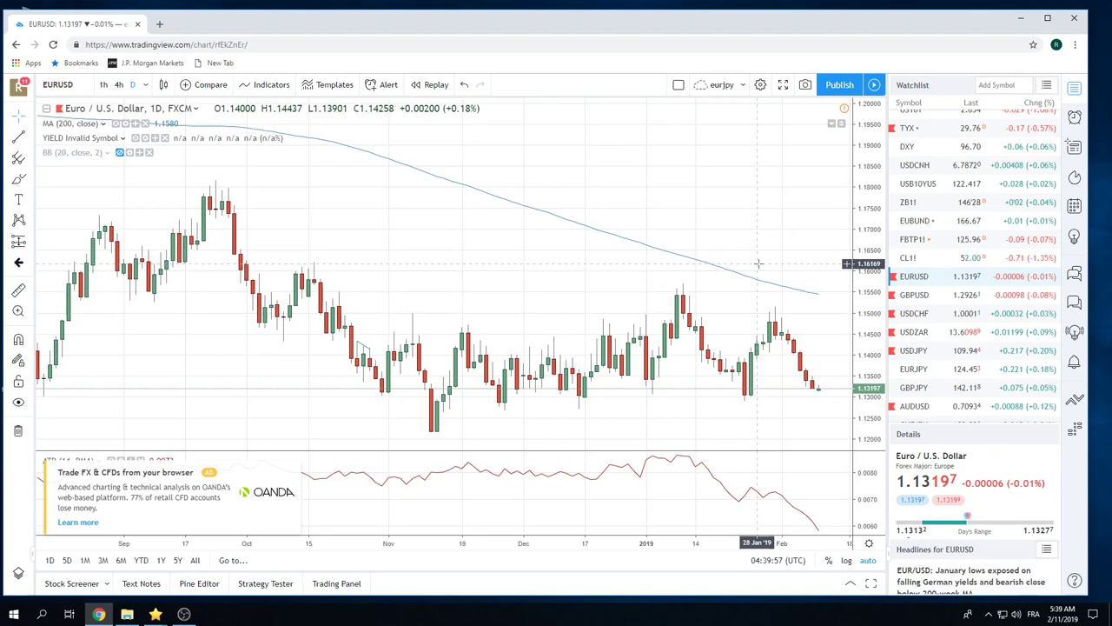
# - Put EURUSD on 1h candles and zoom out to about early November–11 February
pyautogui.click(103, 84)
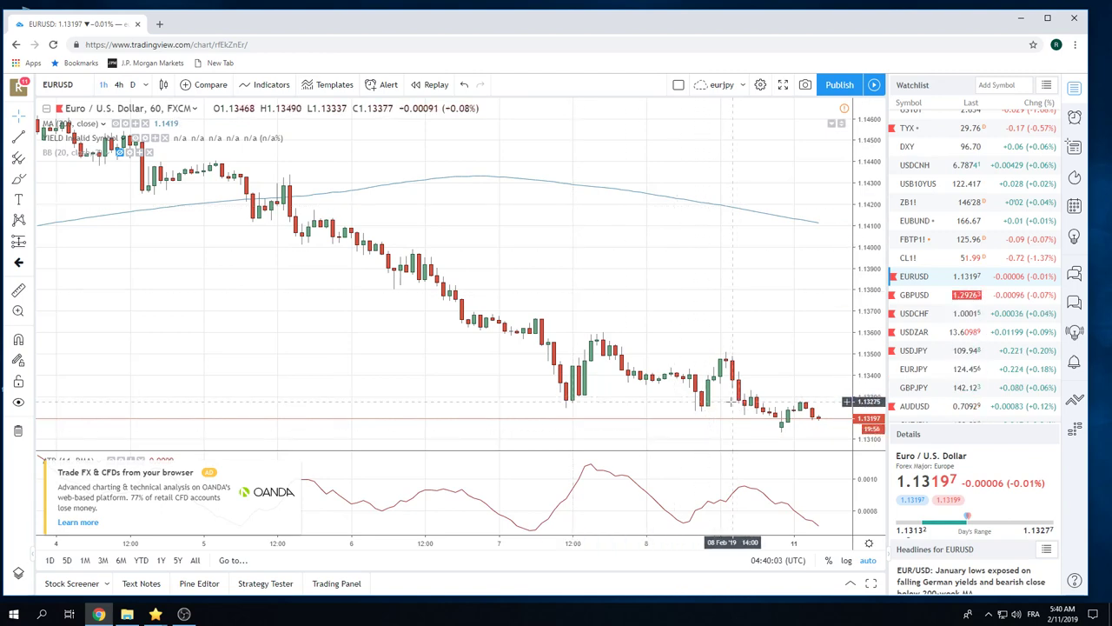
pyautogui.scroll(-5, 707, 380)
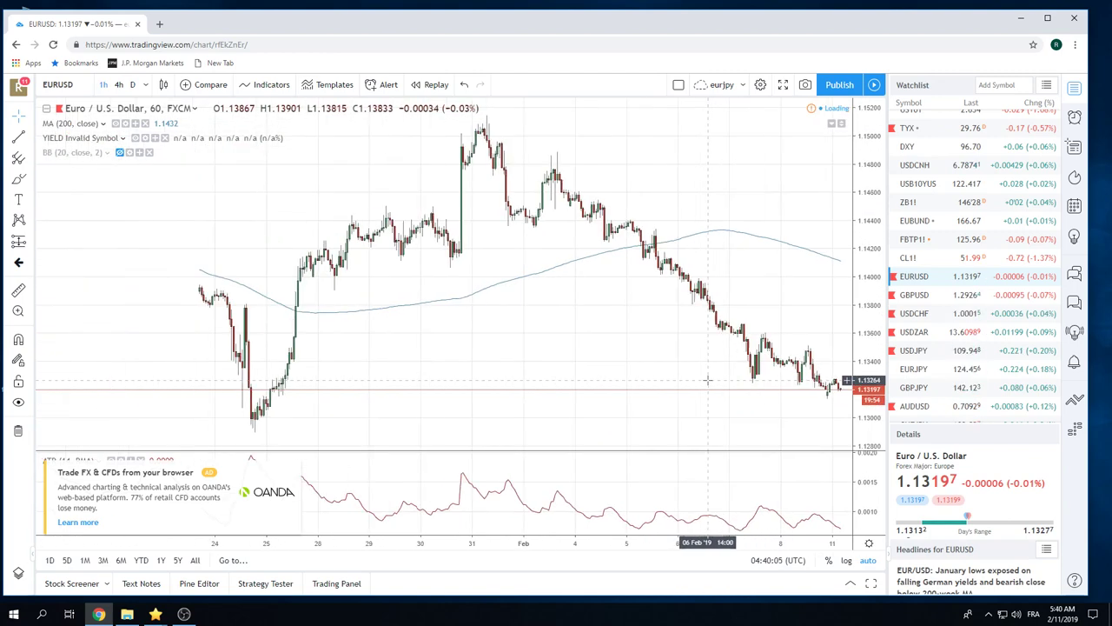
pyautogui.scroll(-3, 708, 380)
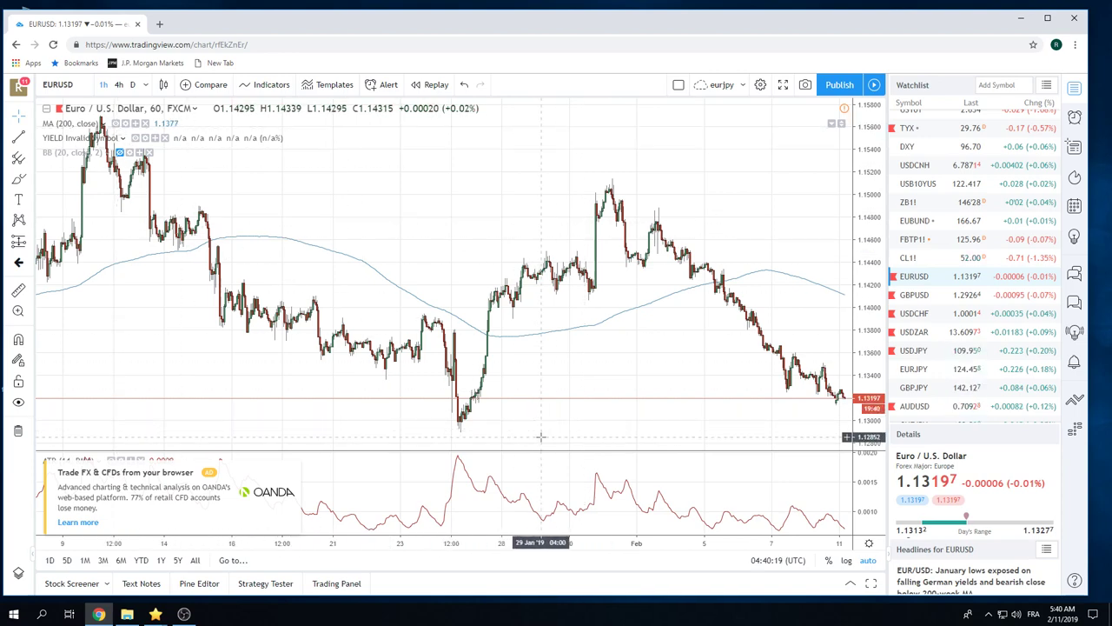
pyautogui.scroll(-5, 541, 432)
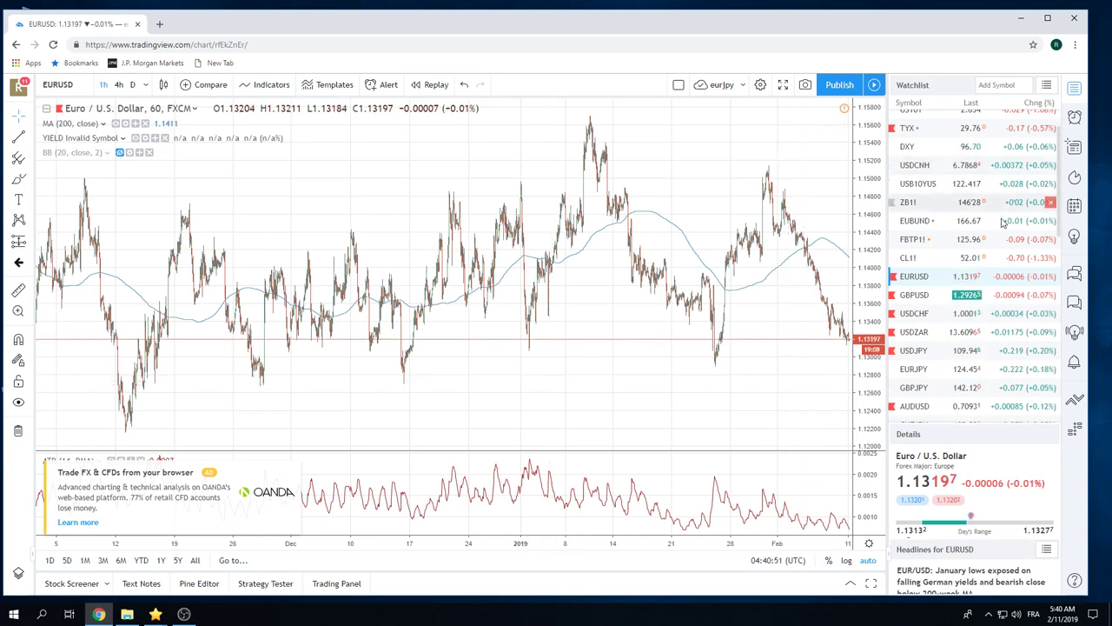
pyautogui.scroll(1, 988, 235)
# - Load the ES1! futures chart, zoom the hourly view, then switch to daily candles
pyautogui.click(947, 119)
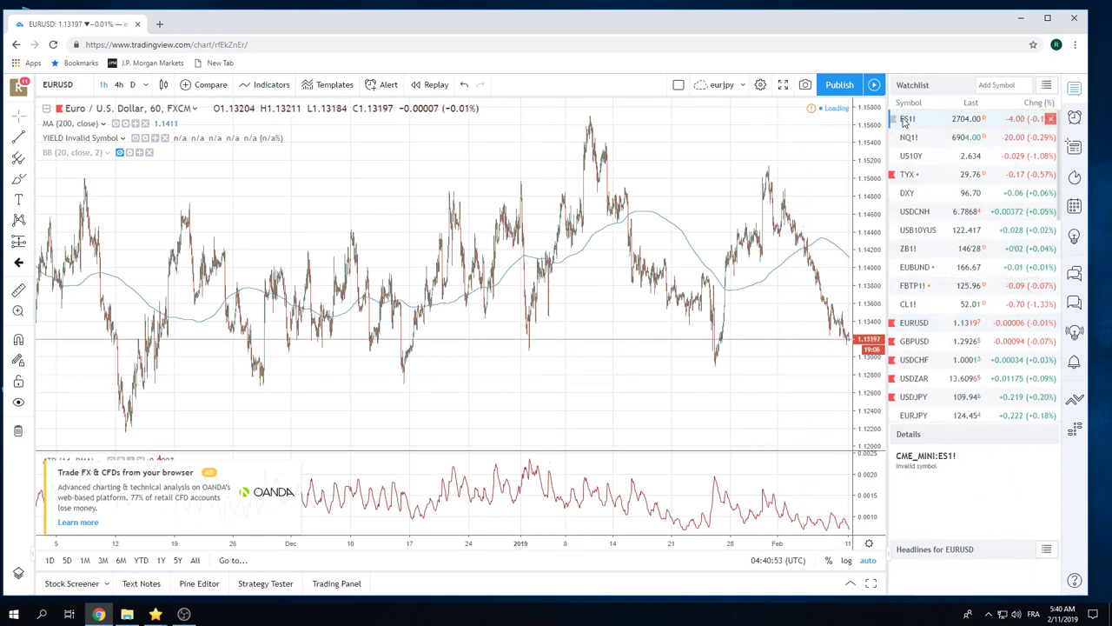
pyautogui.scroll(5, 728, 229)
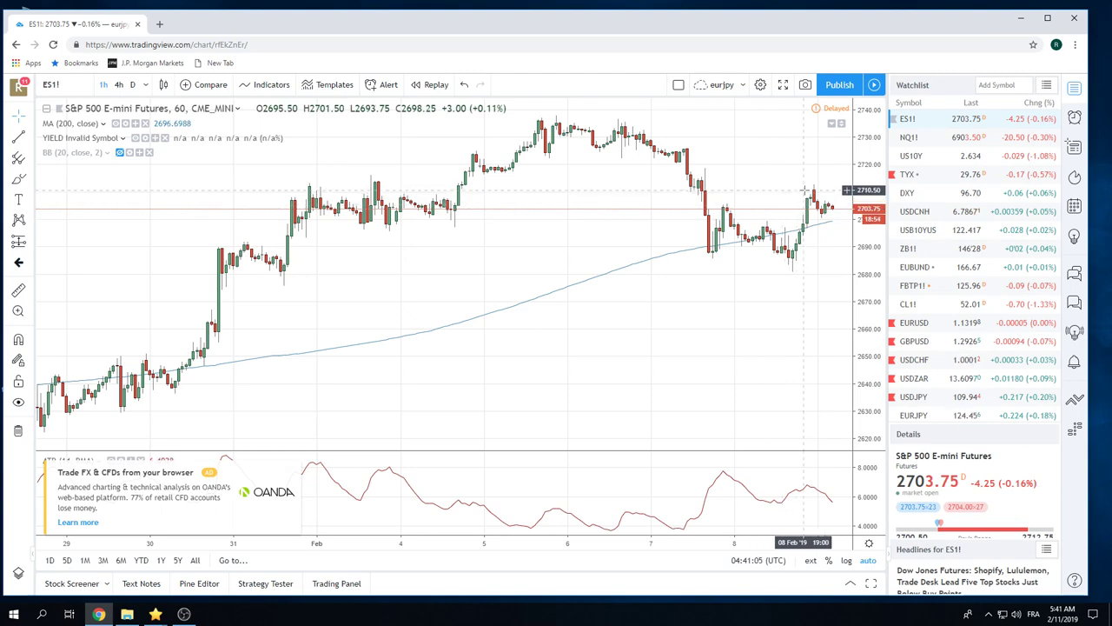
pyautogui.scroll(-2, 804, 189)
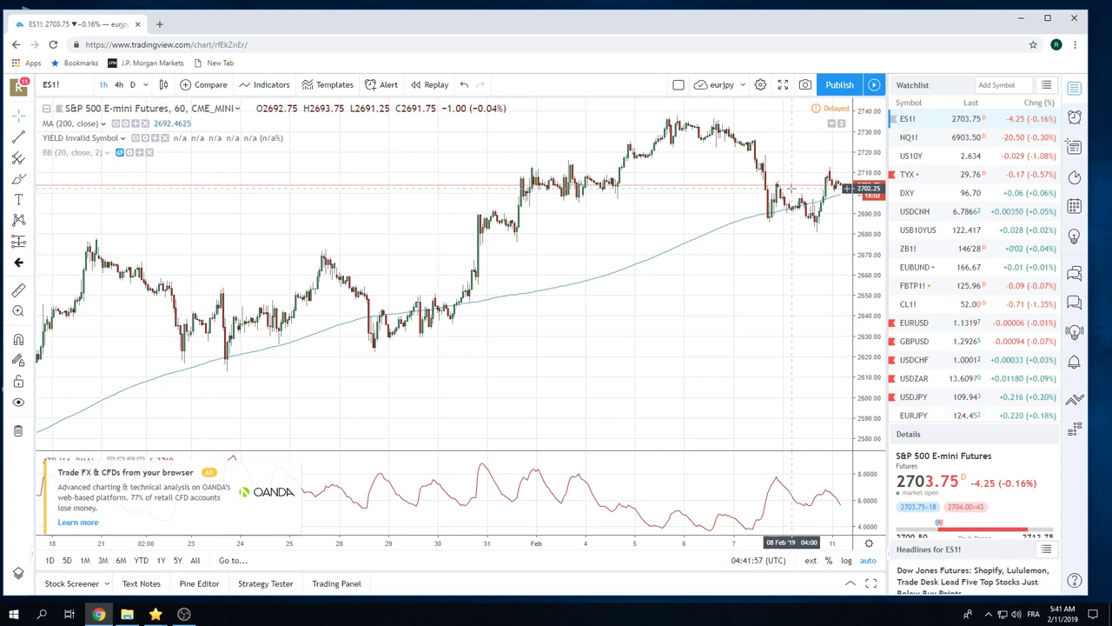
pyautogui.click(132, 86)
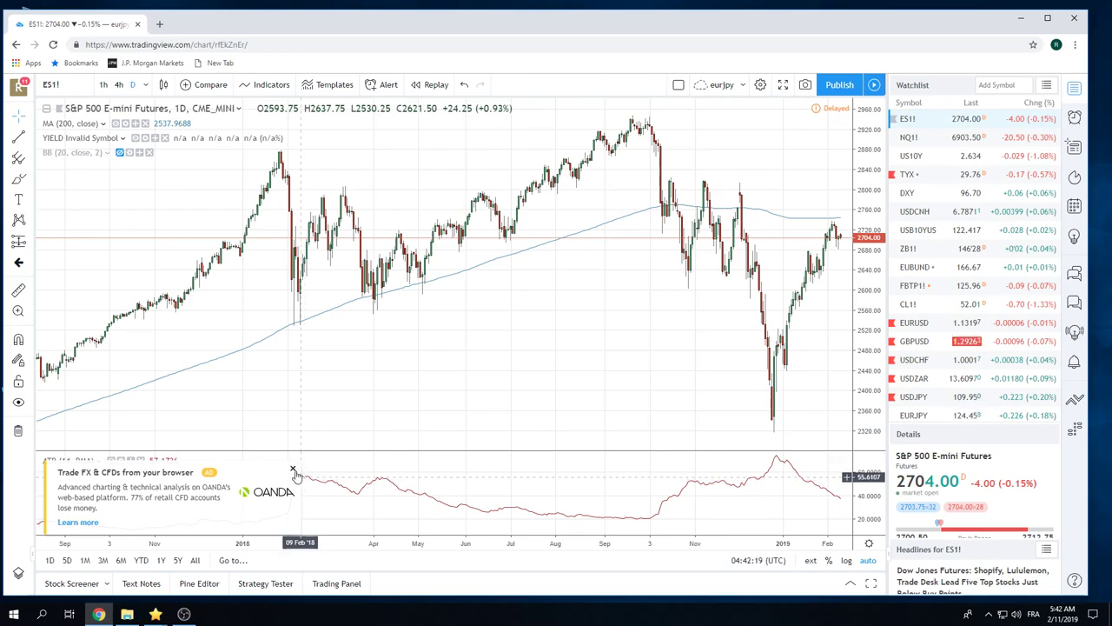
# - Dismiss the OANDA ad and upgrade offer, then zoom out the ES1! daily chart
pyautogui.click(293, 470)
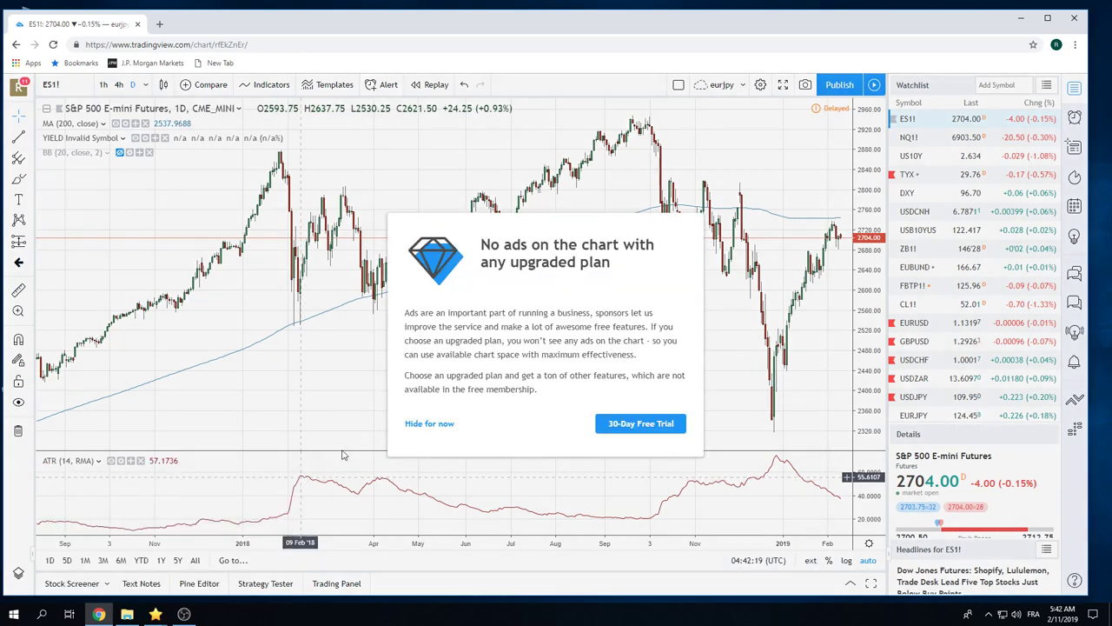
pyautogui.click(435, 424)
pyautogui.scroll(-5, 428, 422)
pyautogui.scroll(-4, 428, 422)
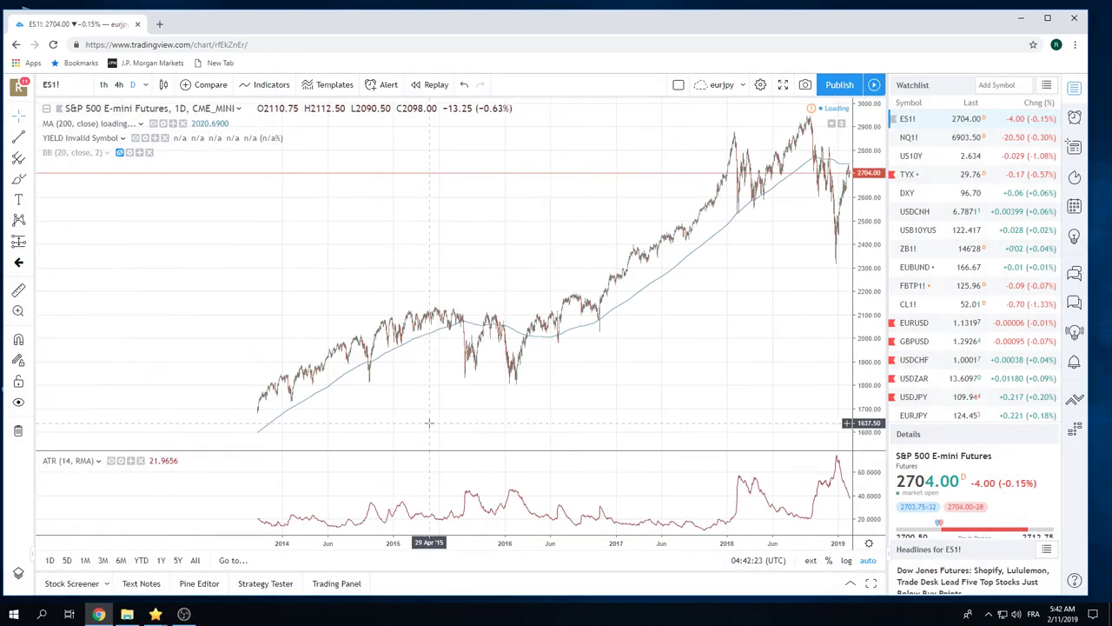
pyautogui.scroll(-2, 429, 423)
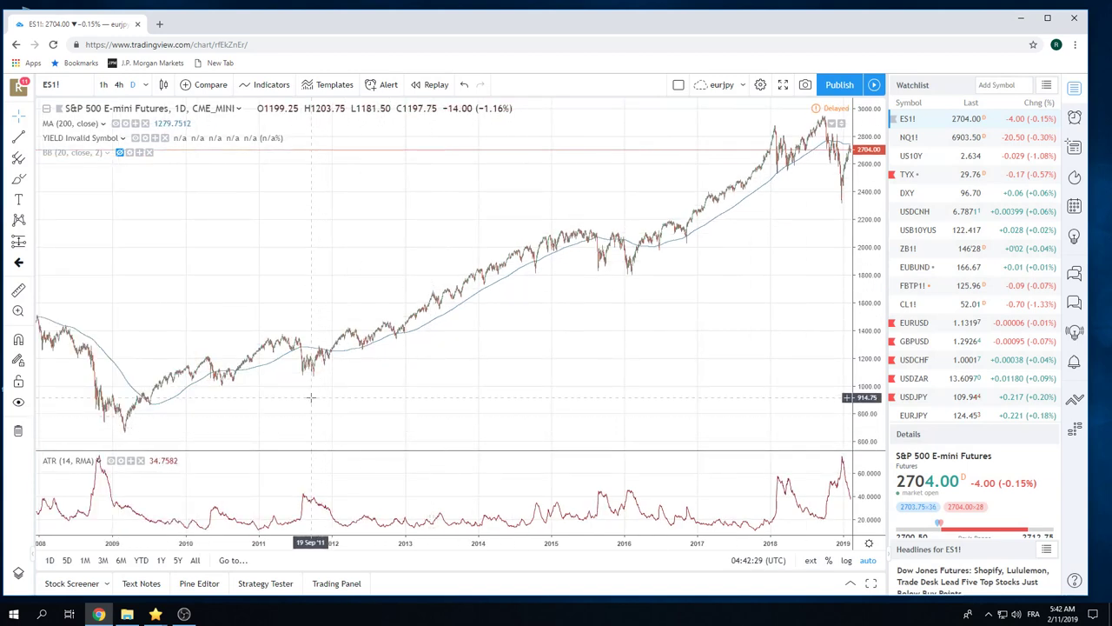
# - Pan across the 2008–2019 history and zoom in to late 2017–early 2019
pyautogui.moveTo(310, 394); pyautogui.dragTo(490, 387)
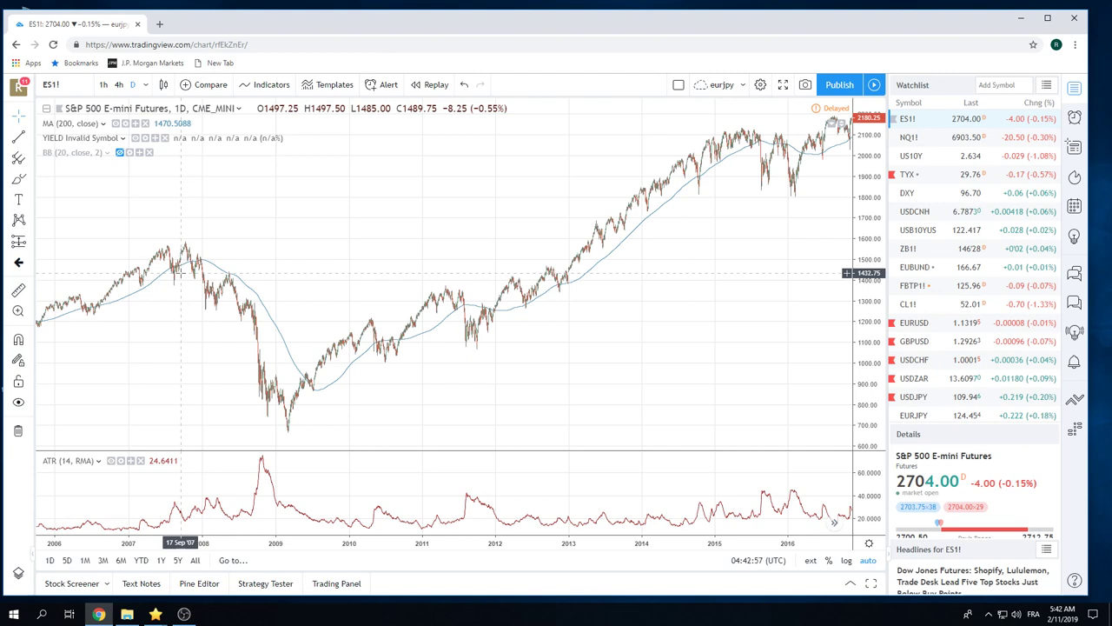
pyautogui.moveTo(542, 269); pyautogui.dragTo(222, 234)
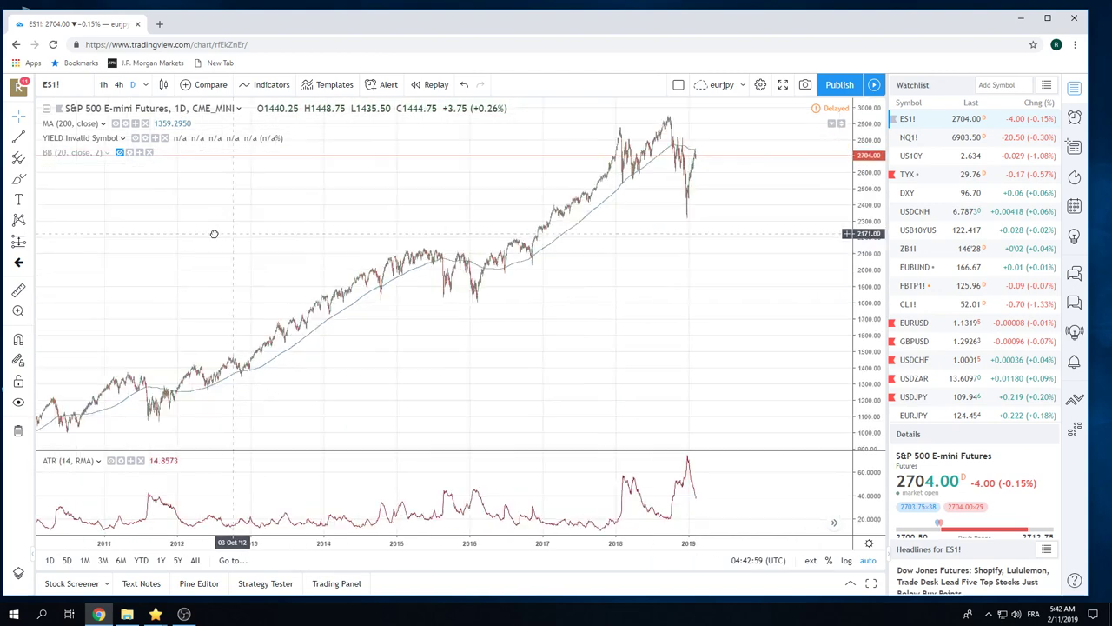
pyautogui.scroll(3, 403, 264)
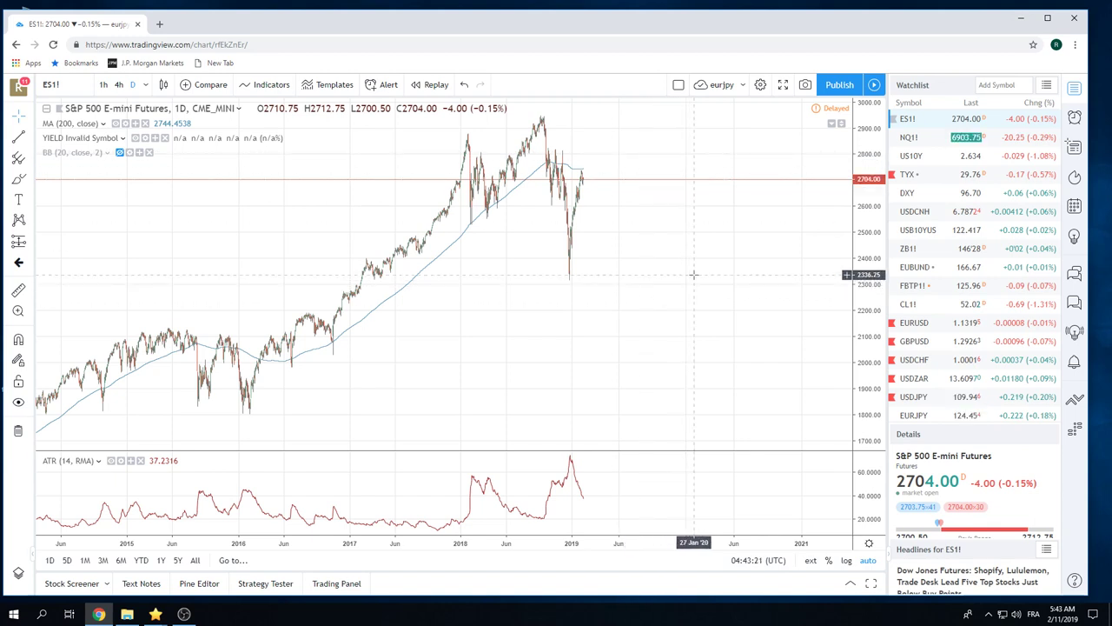
pyautogui.scroll(4, 695, 271)
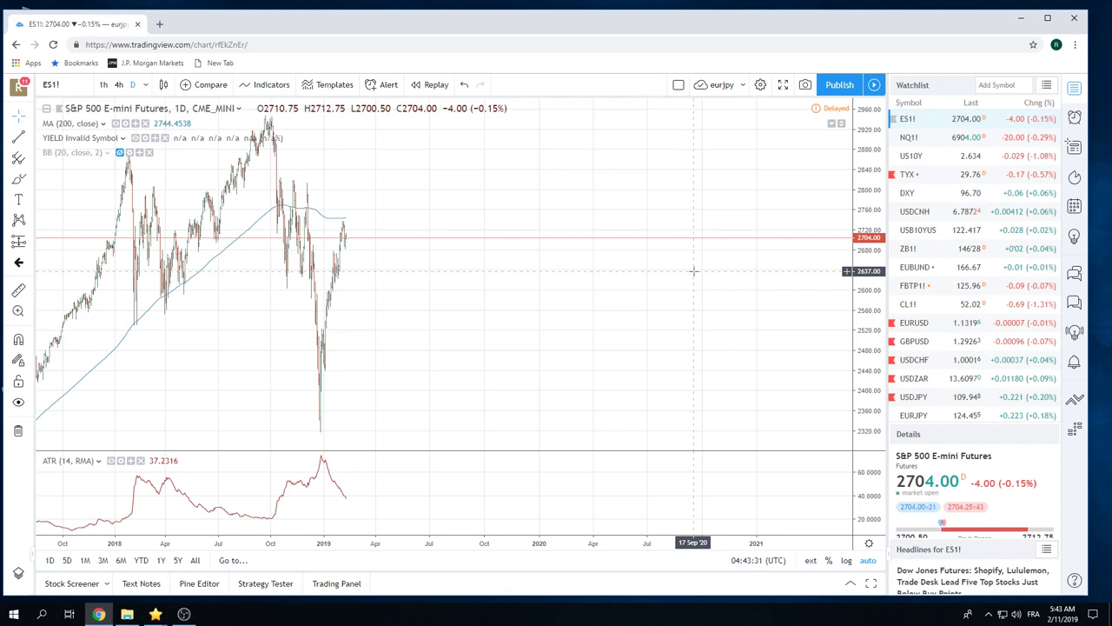
# - Load USDZAR daily and zoom and pan onto November 2018–February 2019
pyautogui.click(913, 380)
pyautogui.scroll(-5, 613, 343)
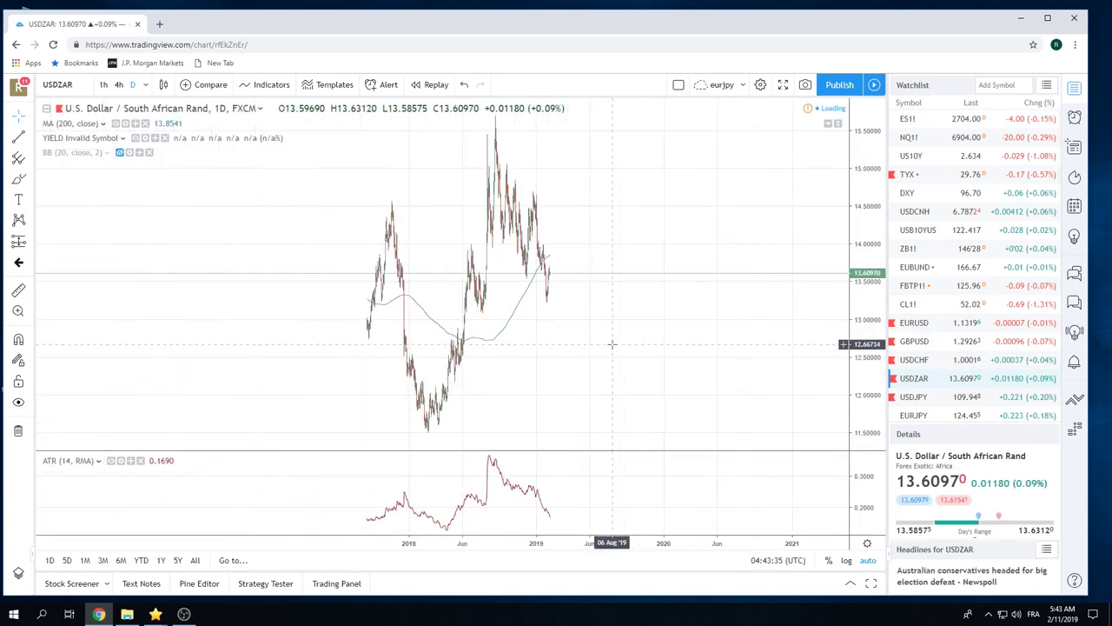
pyautogui.scroll(5, 613, 343)
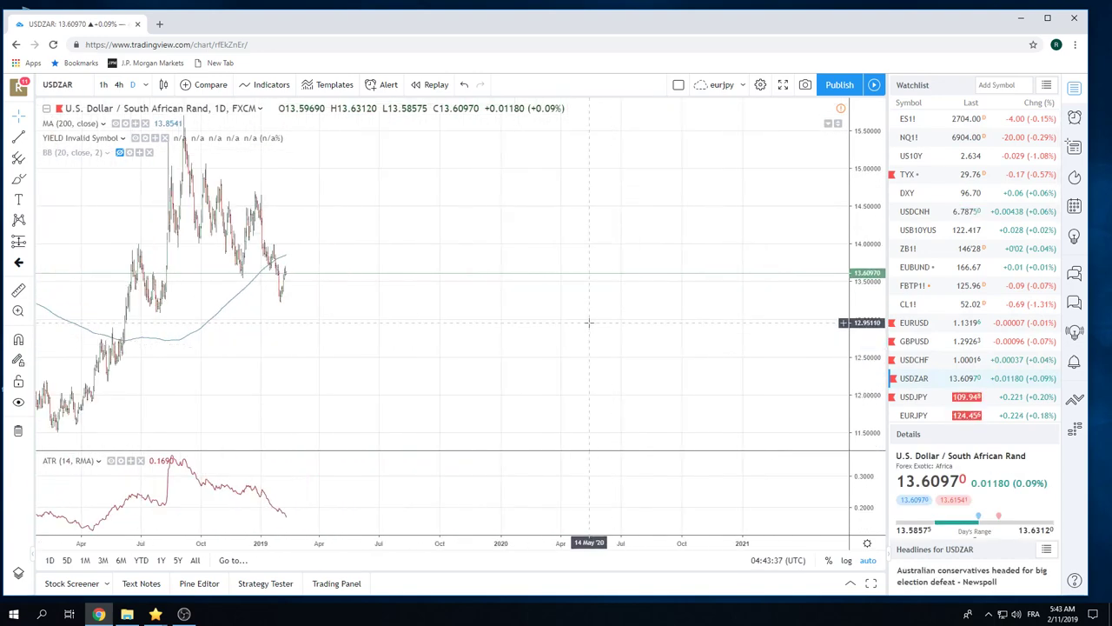
pyautogui.moveTo(591, 323); pyautogui.dragTo(773, 325)
pyautogui.scroll(5, 774, 325)
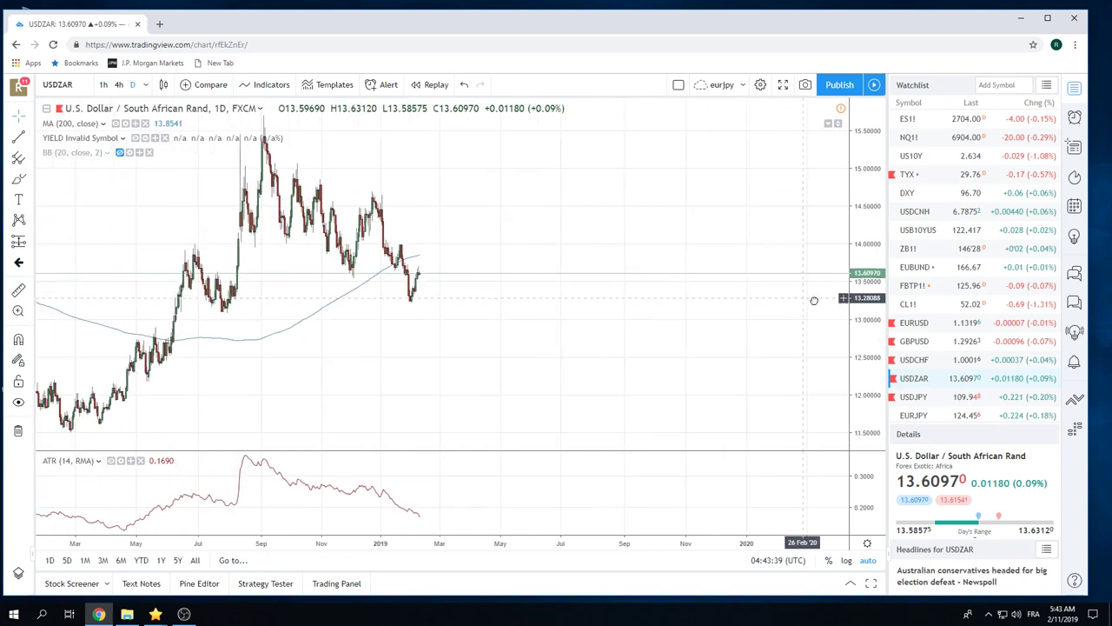
pyautogui.moveTo(562, 269); pyautogui.dragTo(802, 263)
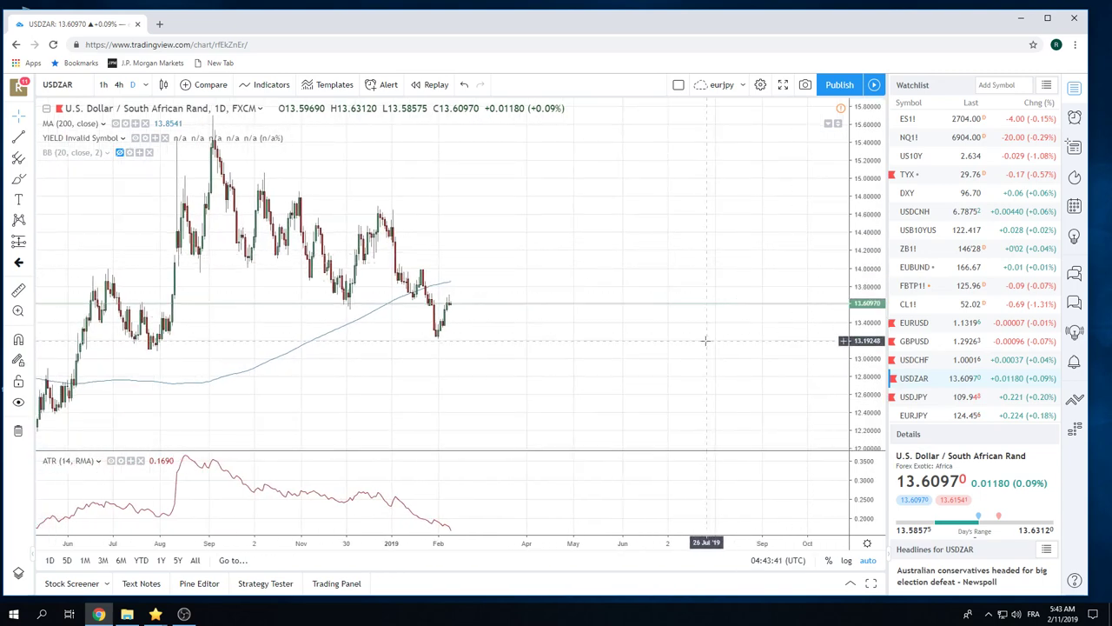
pyautogui.scroll(3, 687, 332)
pyautogui.moveTo(623, 318); pyautogui.dragTo(745, 303)
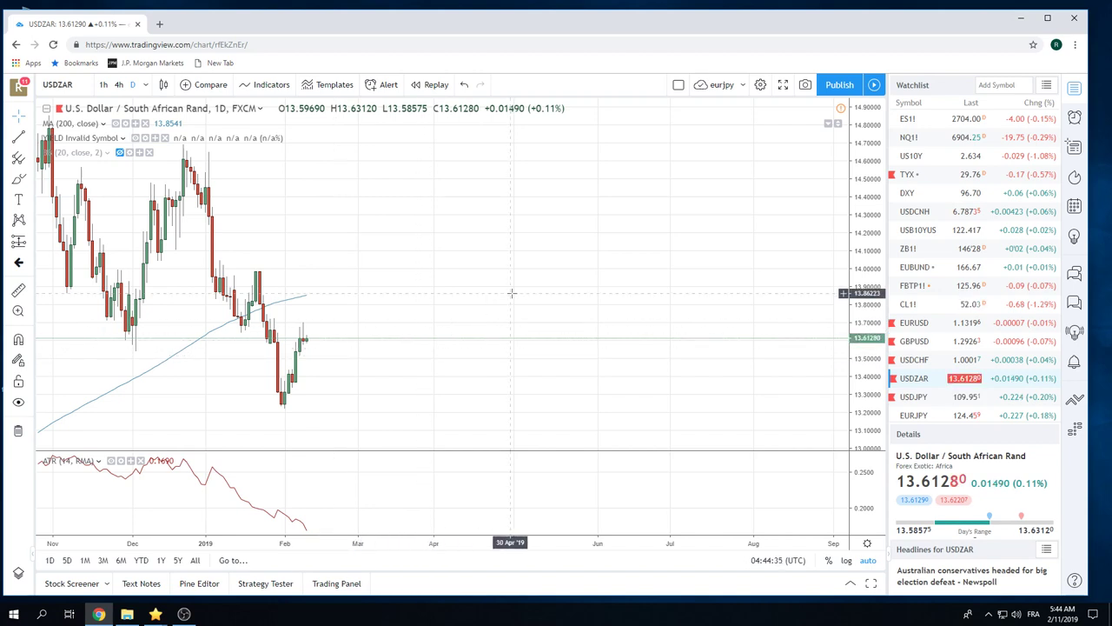
pyautogui.scroll(-1, 963, 270)
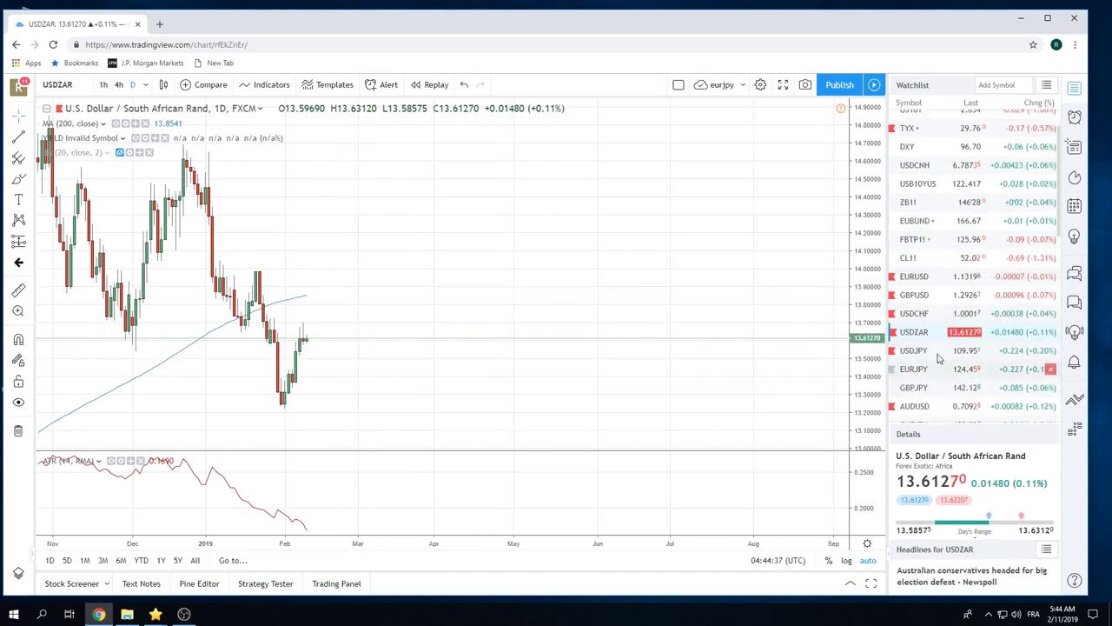
pyautogui.scroll(-1, 963, 270)
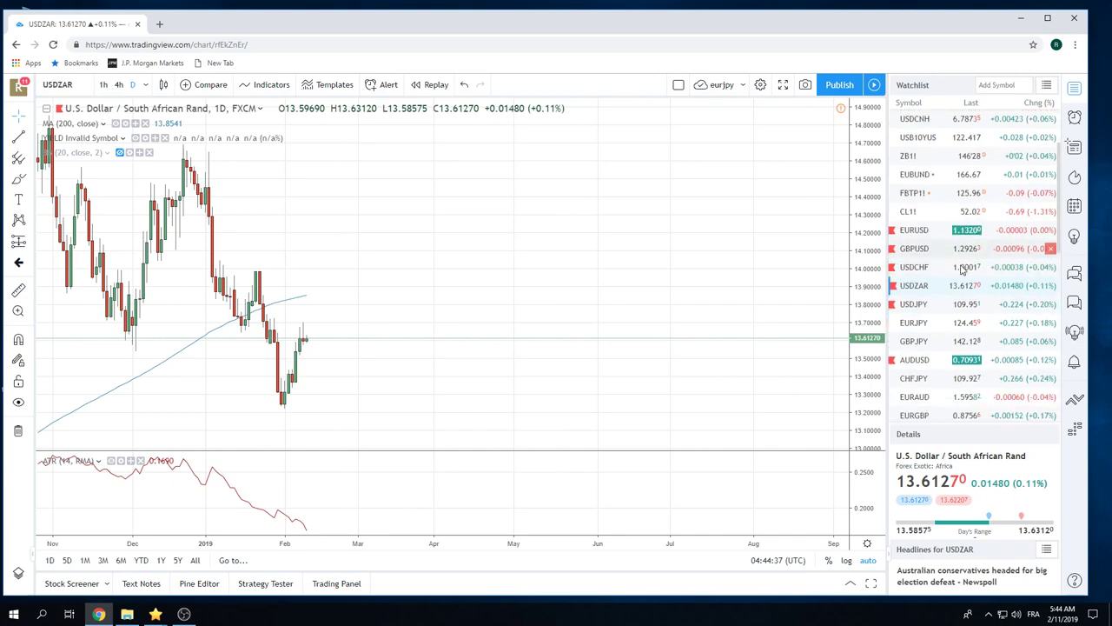
# - Review the AUDUSD chart with zooming, then advance the watchlist to USDCAD
pyautogui.click(923, 361)
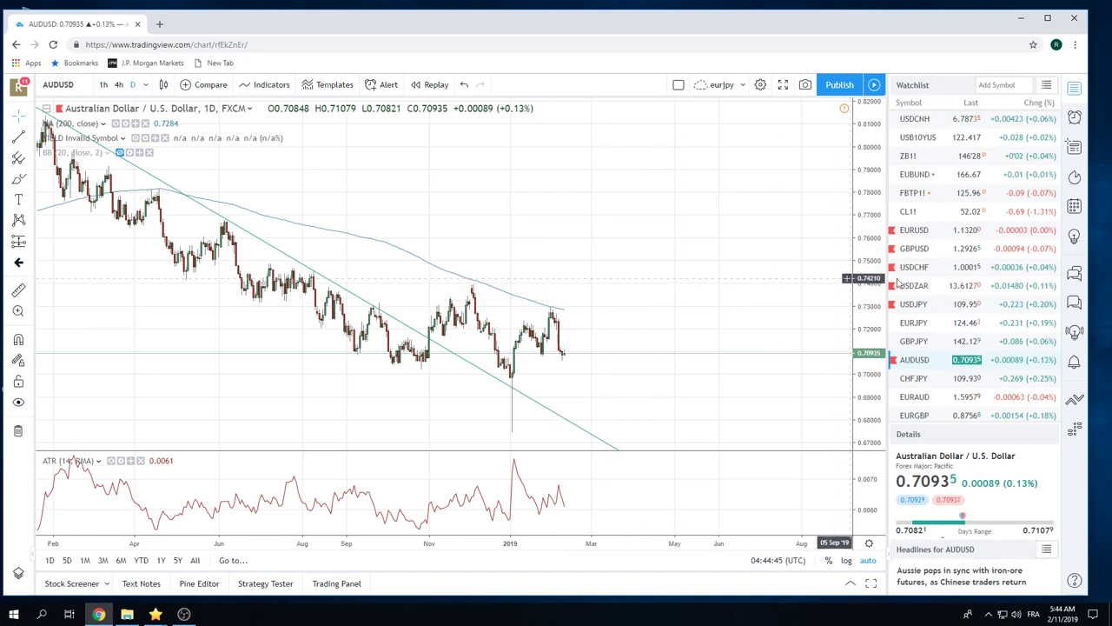
pyautogui.scroll(-1, 962, 272)
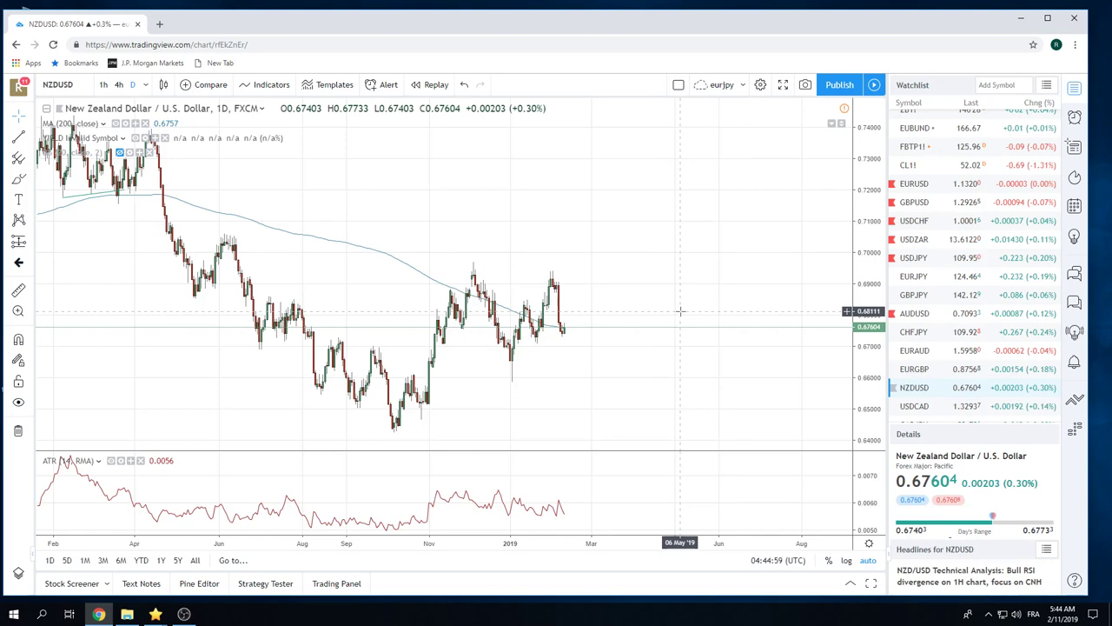
pyautogui.scroll(-2, 700, 258)
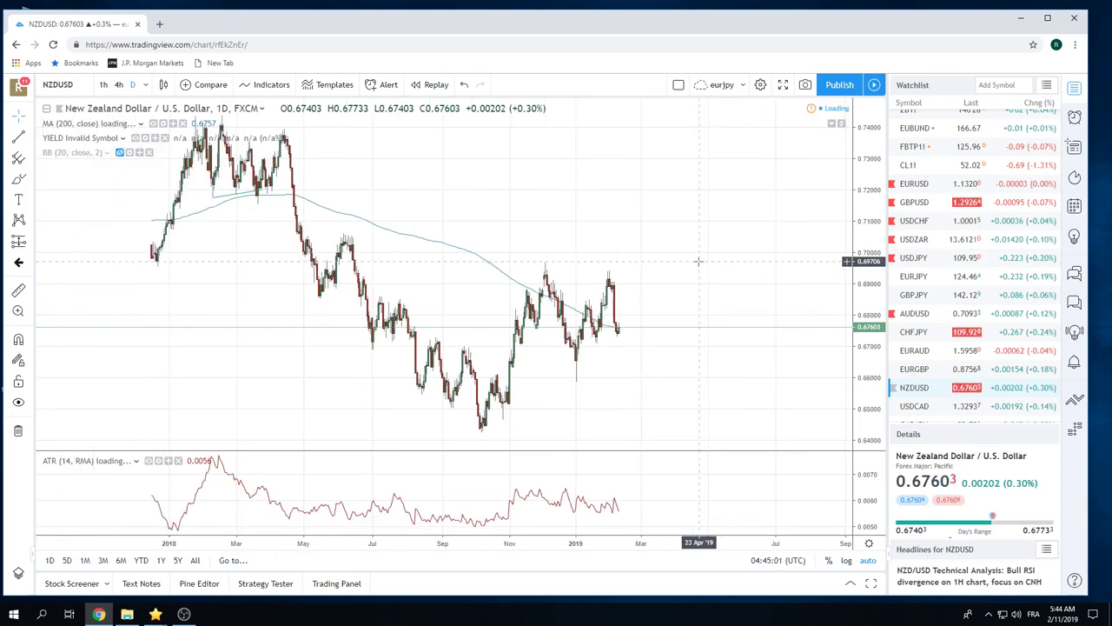
pyautogui.scroll(1, 698, 261)
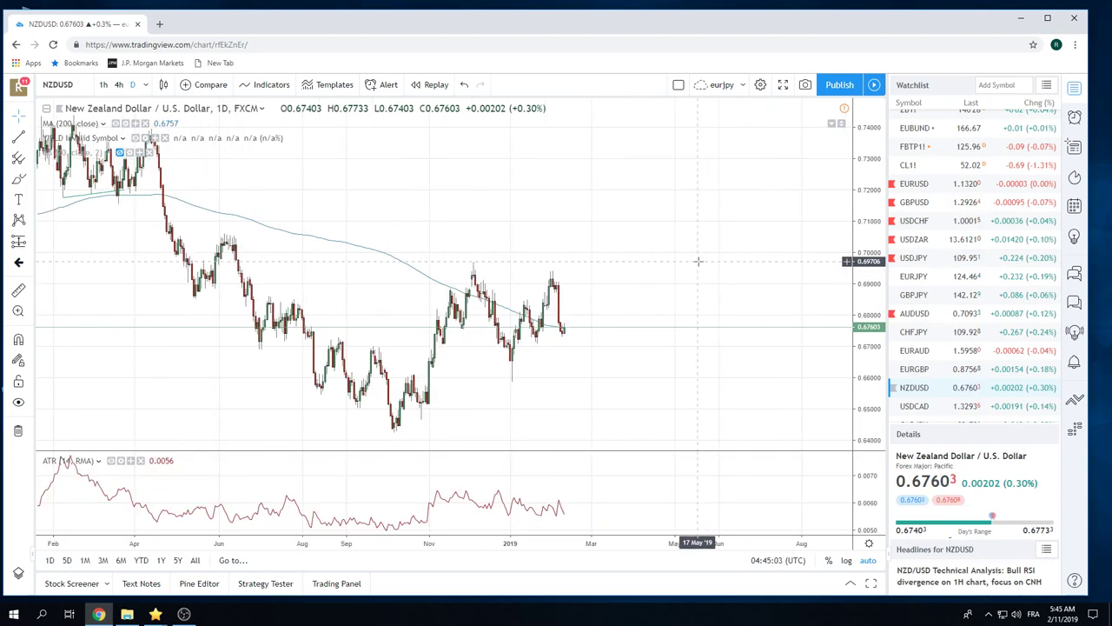
pyautogui.press('space')
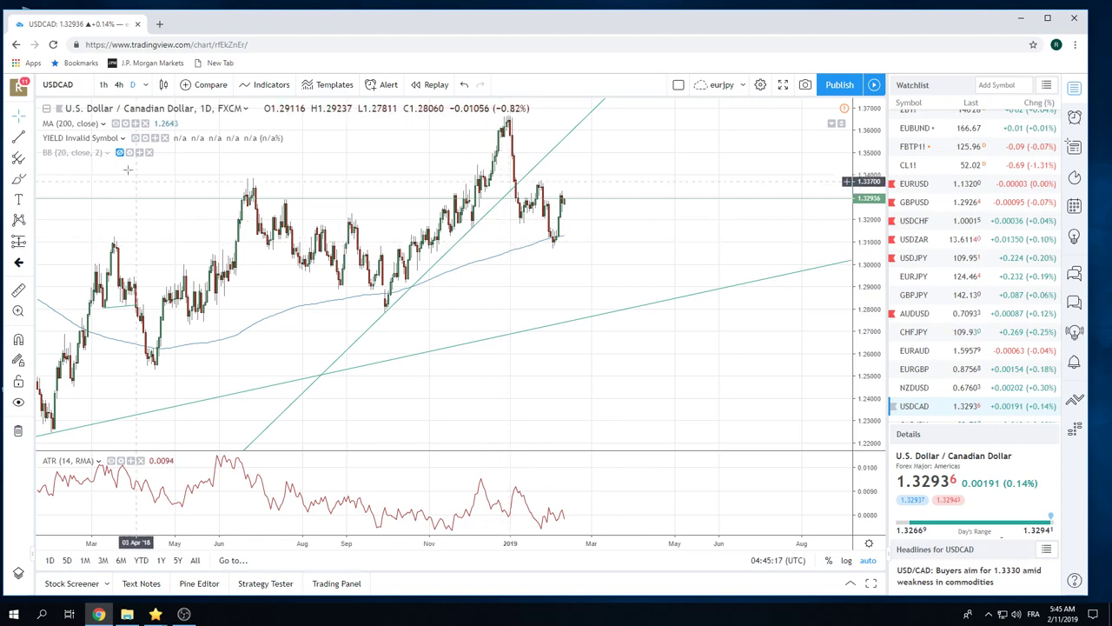
# - View USDCAD on 1h, then 4h candles, and return it to daily
pyautogui.click(103, 84)
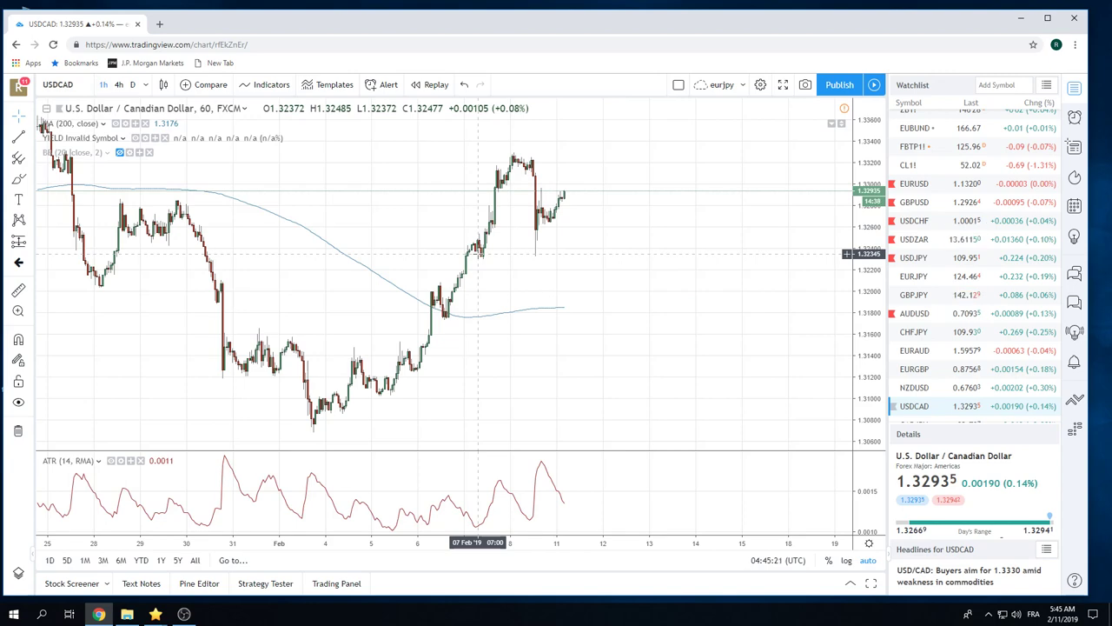
pyautogui.click(119, 84)
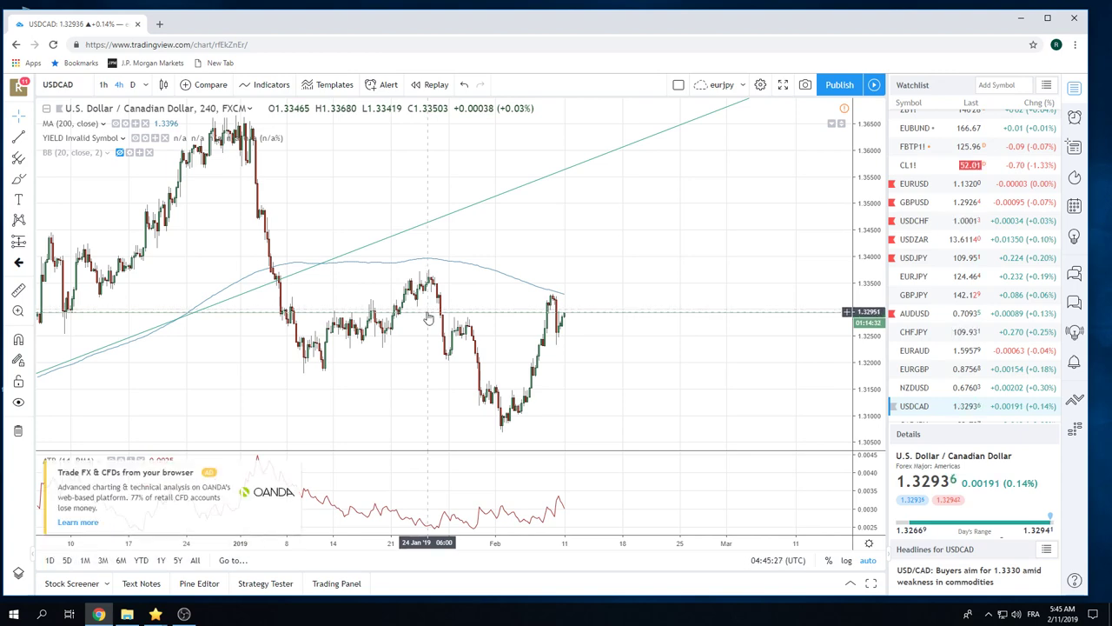
pyautogui.scroll(3, 427, 319)
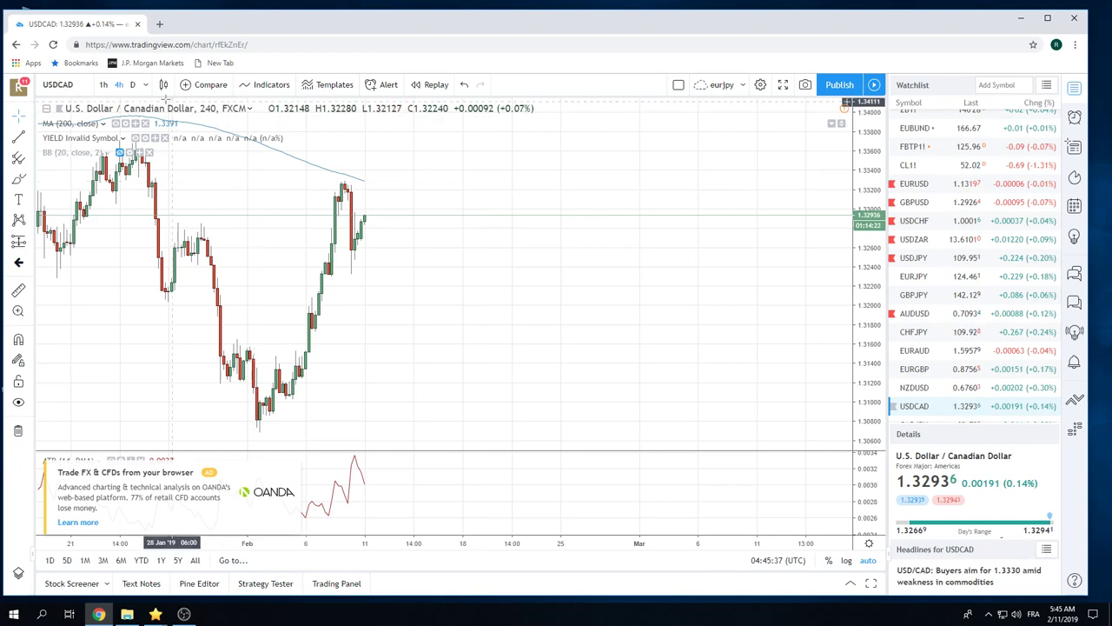
pyautogui.click(132, 84)
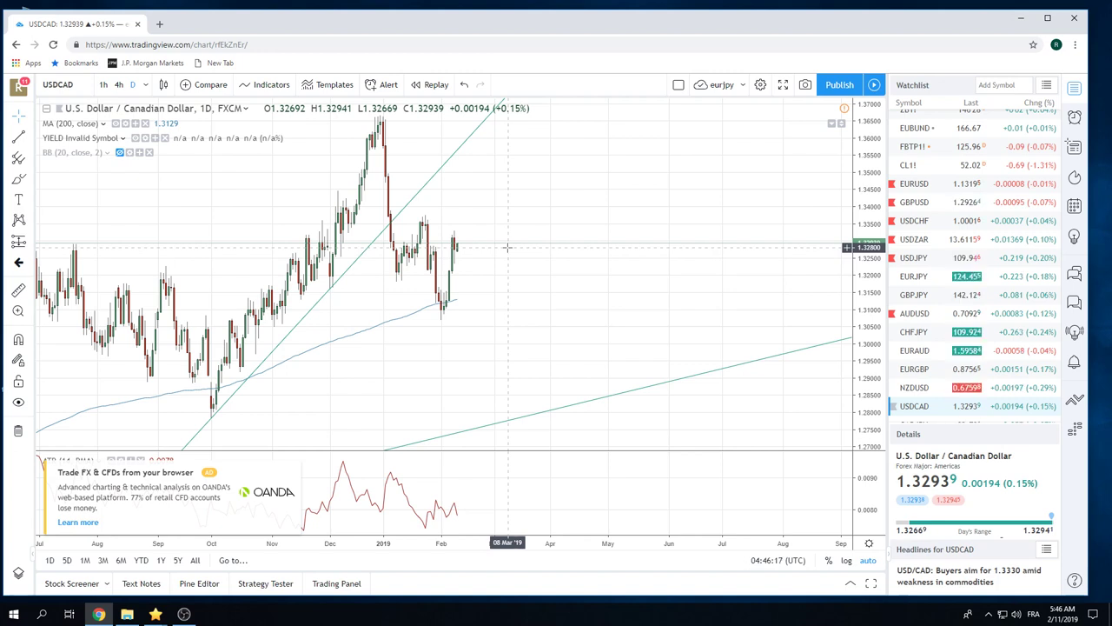
# - Load Light Crude Oil Futures CL1! from the watchlist
pyautogui.click(909, 167)
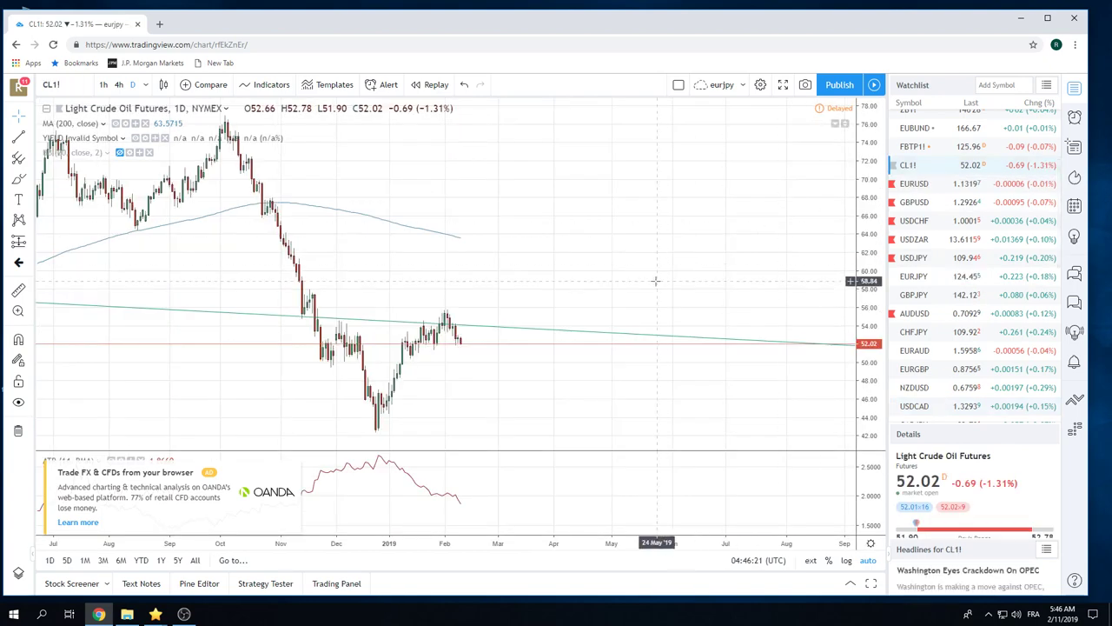